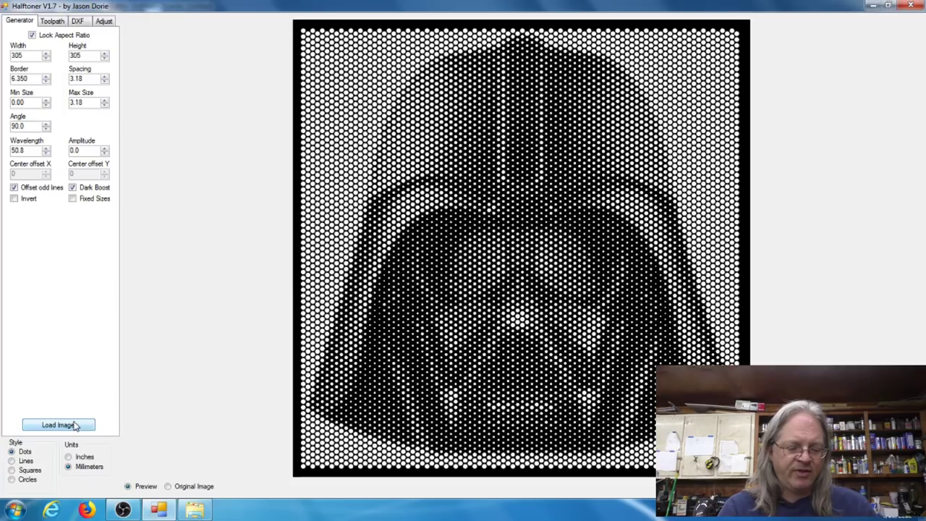
Compare with the original photo, preview line, square and circle patterns, then return to dots.
click(168, 487)
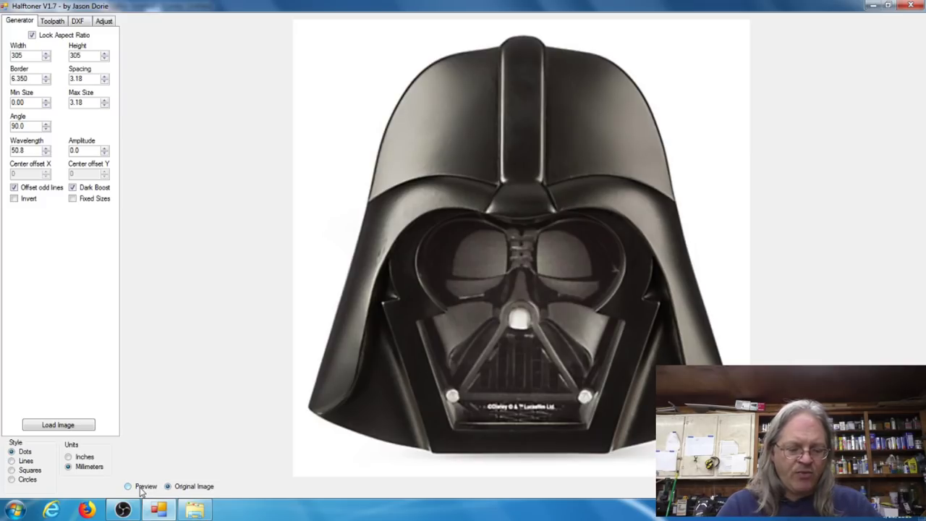
click(142, 492)
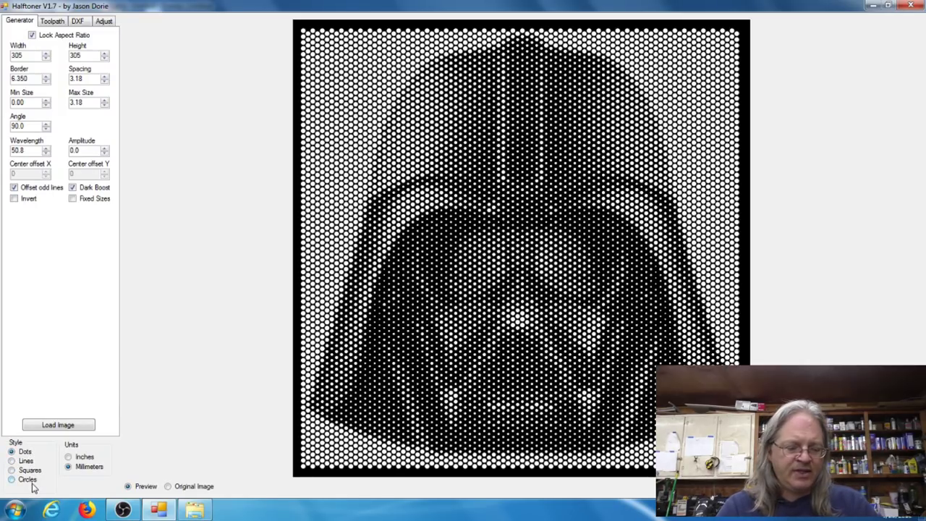
click(24, 463)
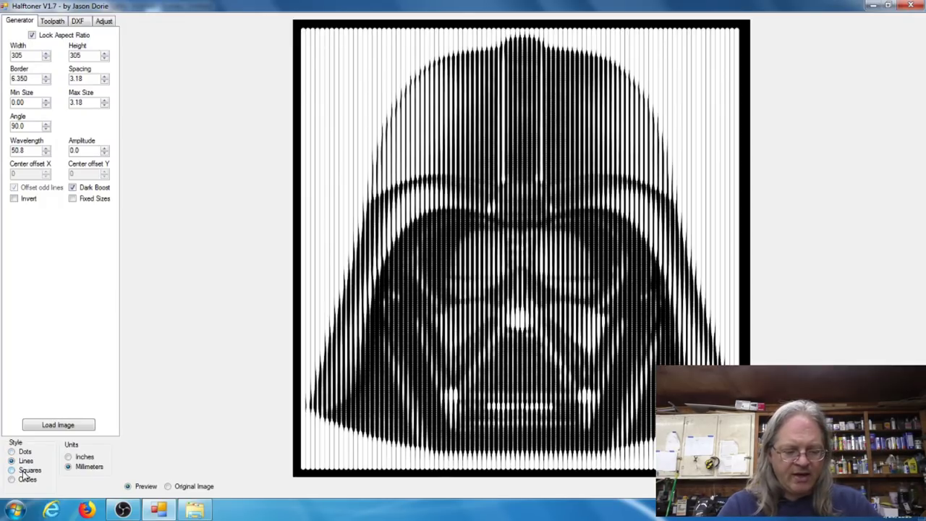
click(26, 471)
click(25, 480)
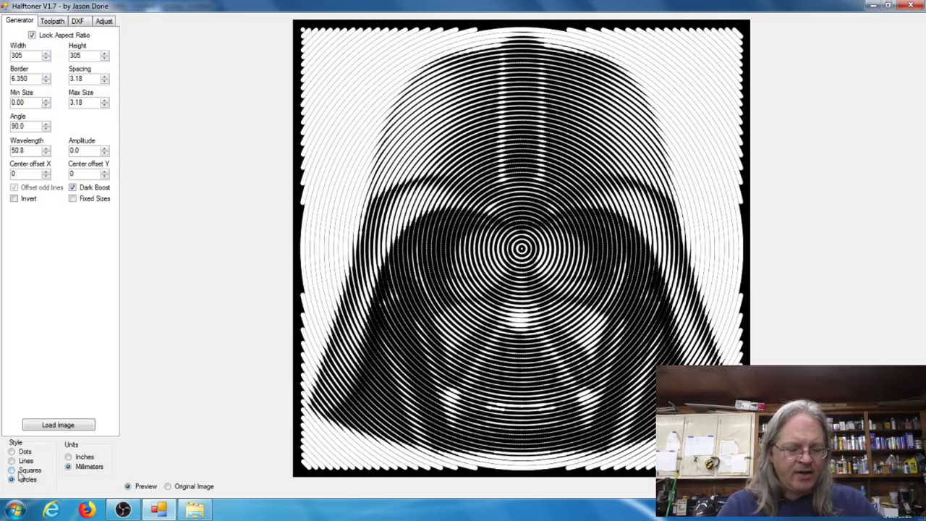
click(25, 472)
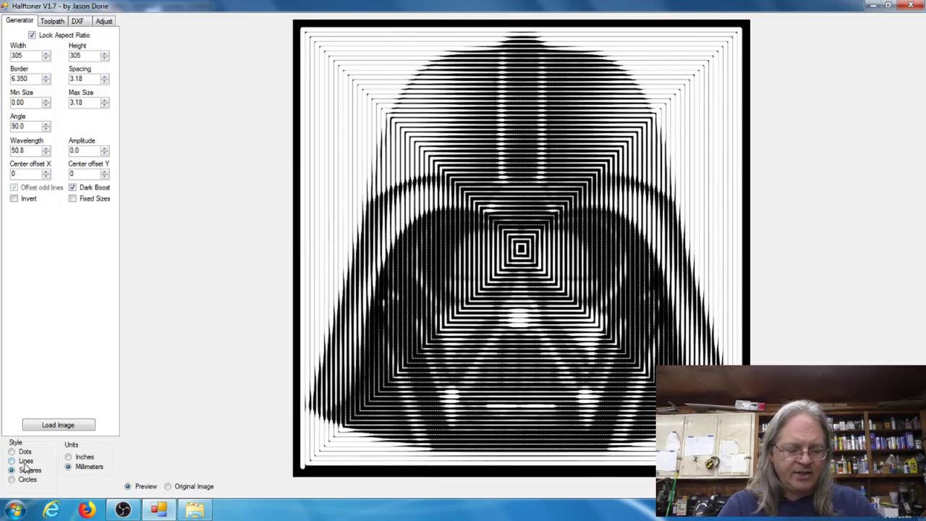
click(26, 462)
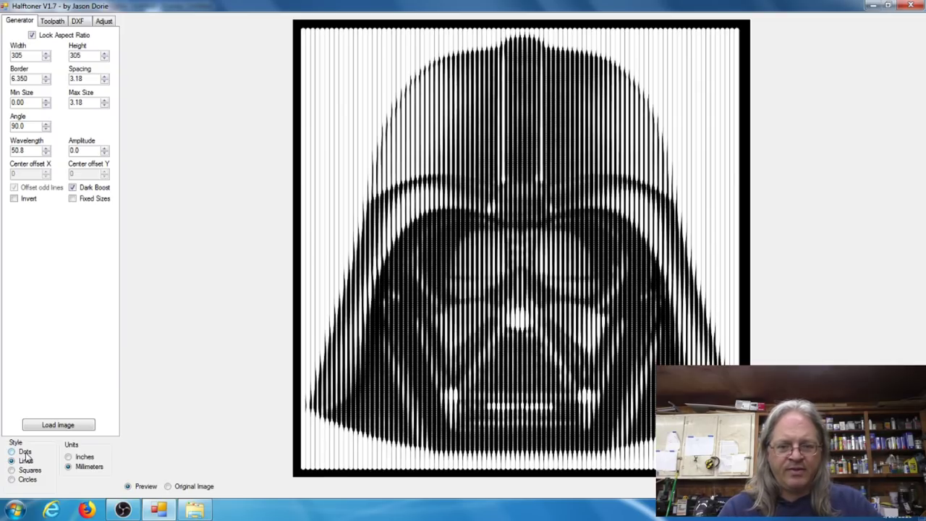
click(25, 452)
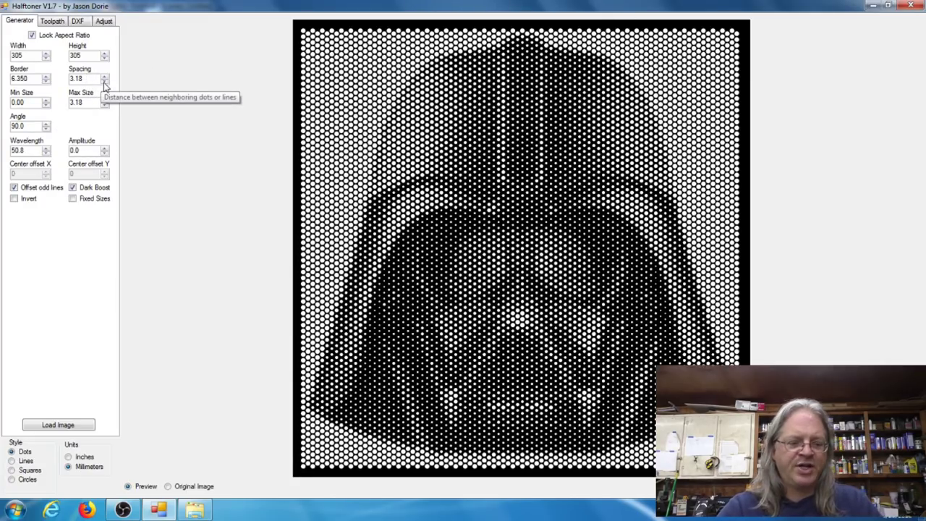
Try dot spacing values from 2.43 up to 4.43.
click(104, 82)
click(104, 82)
click(104, 81)
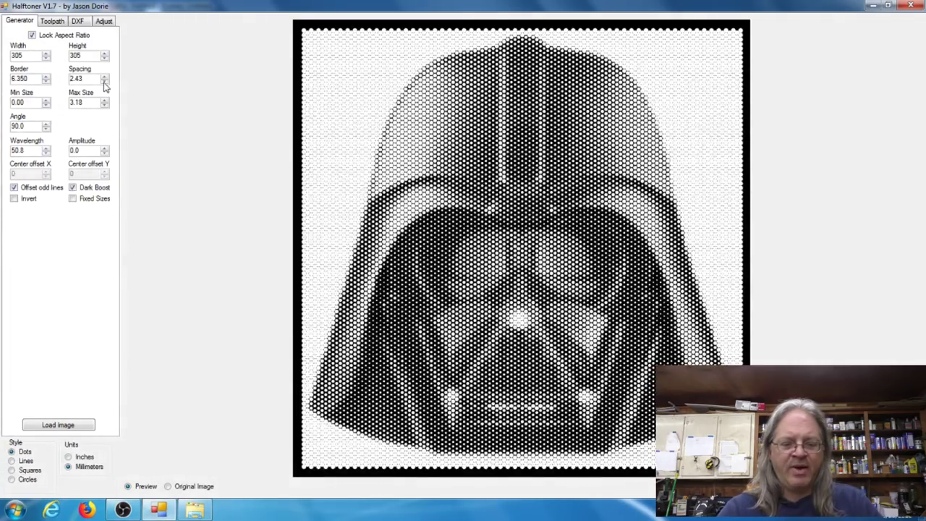
click(105, 76)
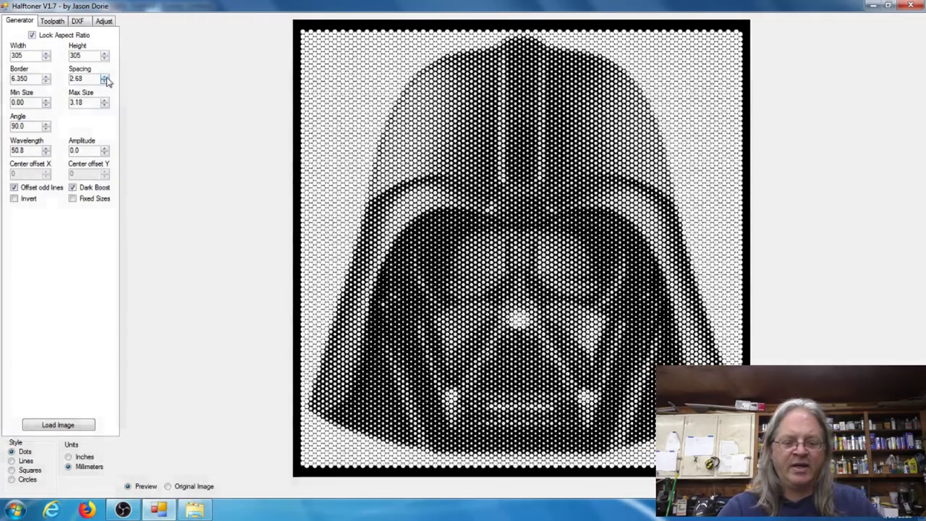
click(105, 76)
click(105, 76)
click(105, 76)
click(105, 76)
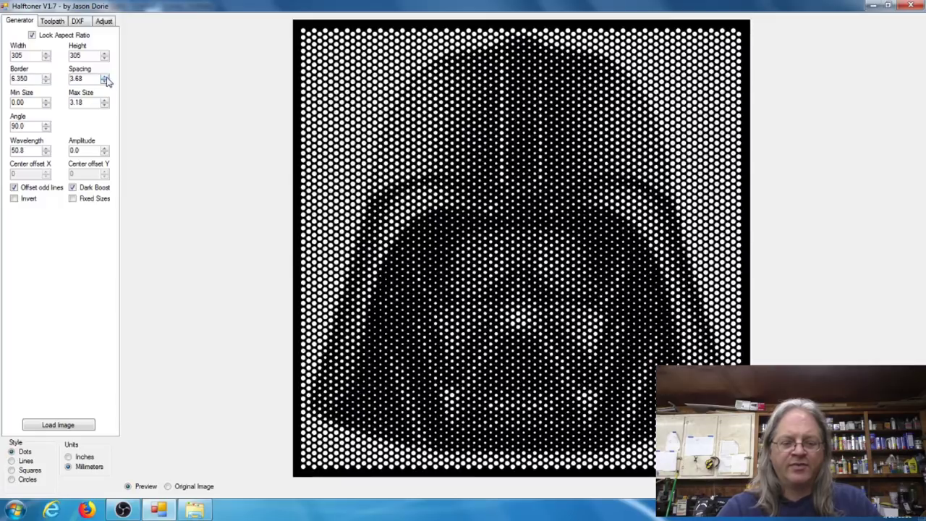
click(105, 76)
click(105, 77)
click(105, 77)
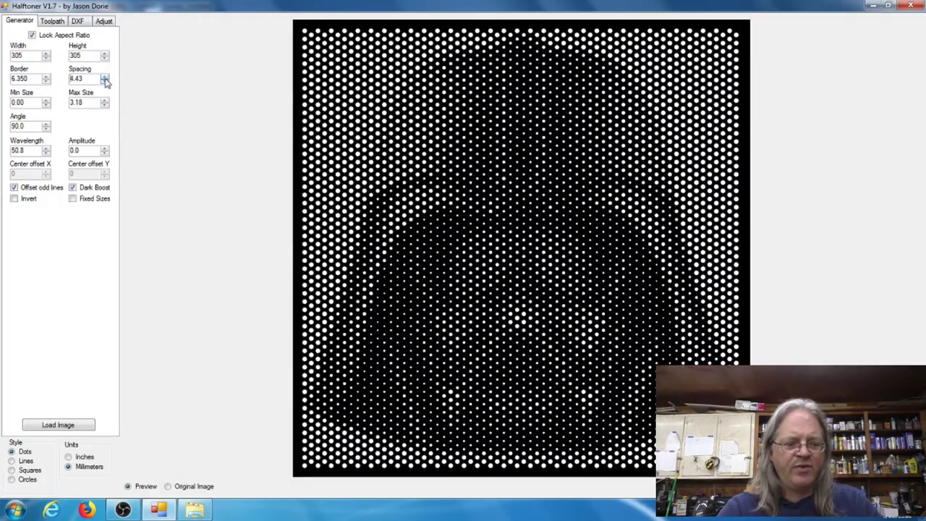
Lower the dot spacing to 1.43, then restore it to 3.18.
click(105, 81)
click(105, 81)
click(105, 81)
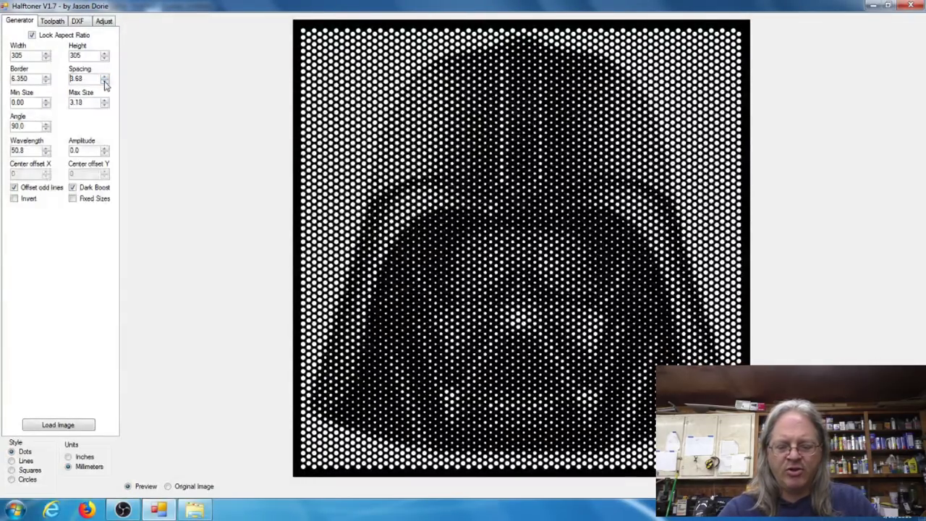
click(105, 81)
click(105, 81)
click(105, 81)
click(105, 82)
click(105, 81)
click(105, 81)
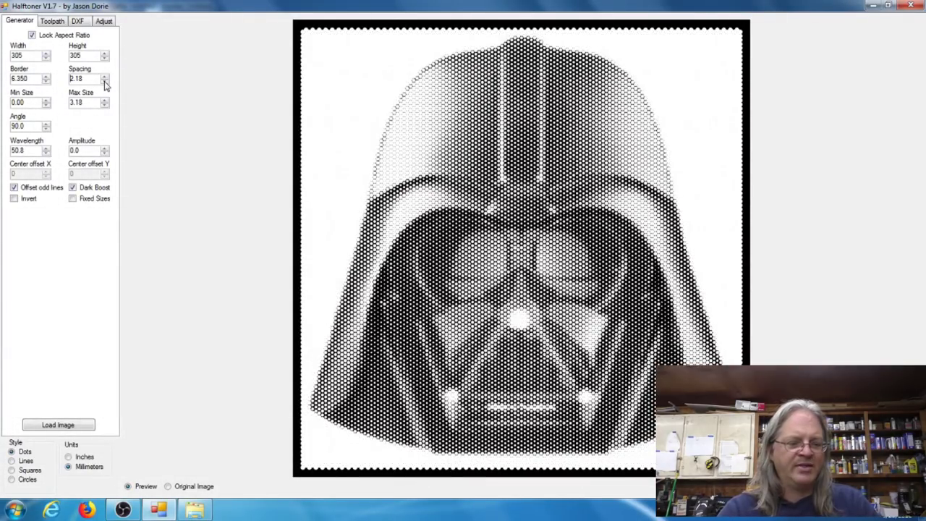
click(105, 81)
click(105, 82)
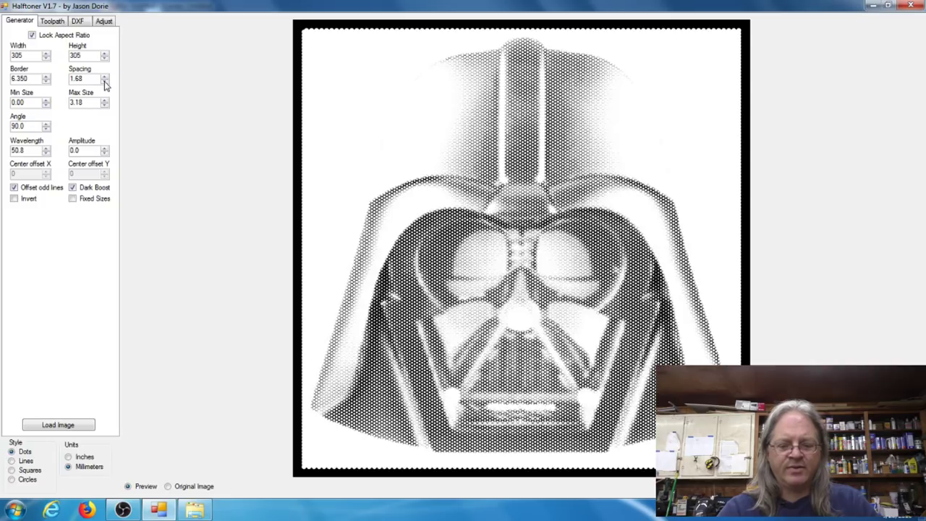
click(105, 82)
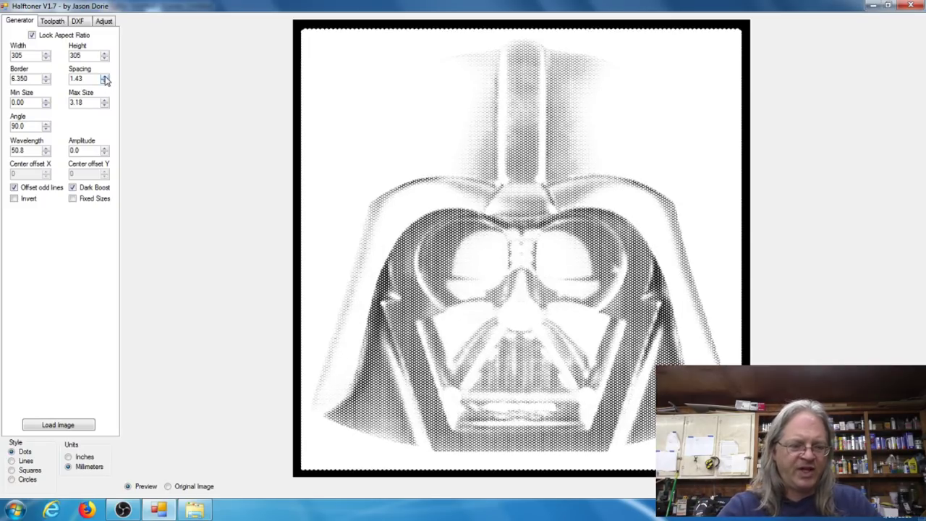
click(105, 77)
click(105, 77)
click(105, 77)
click(105, 76)
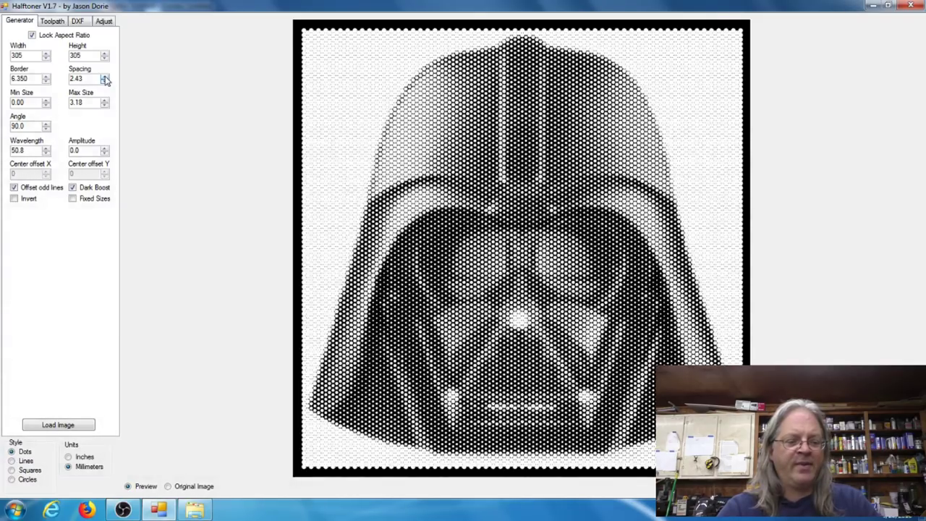
click(105, 77)
click(105, 76)
click(105, 77)
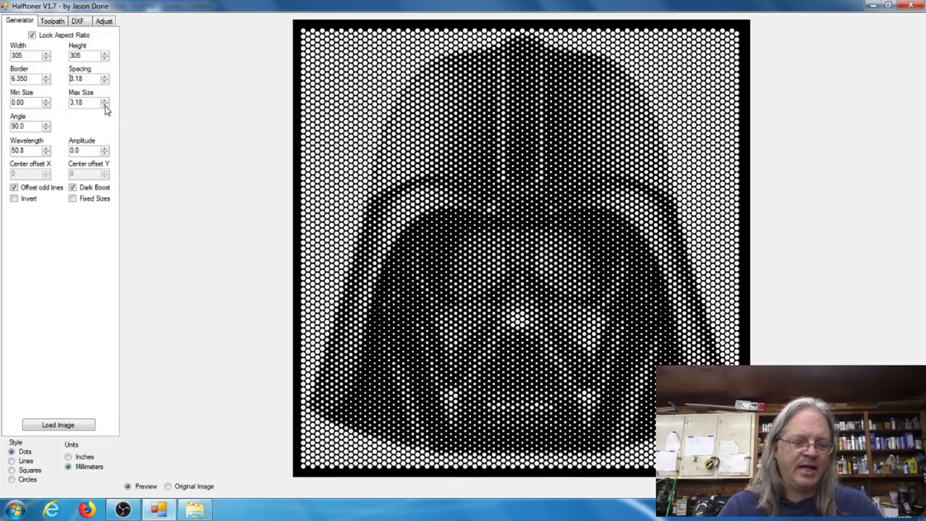
Set the maximum dot size to 3.43 mm.
drag(105, 107, 106, 109)
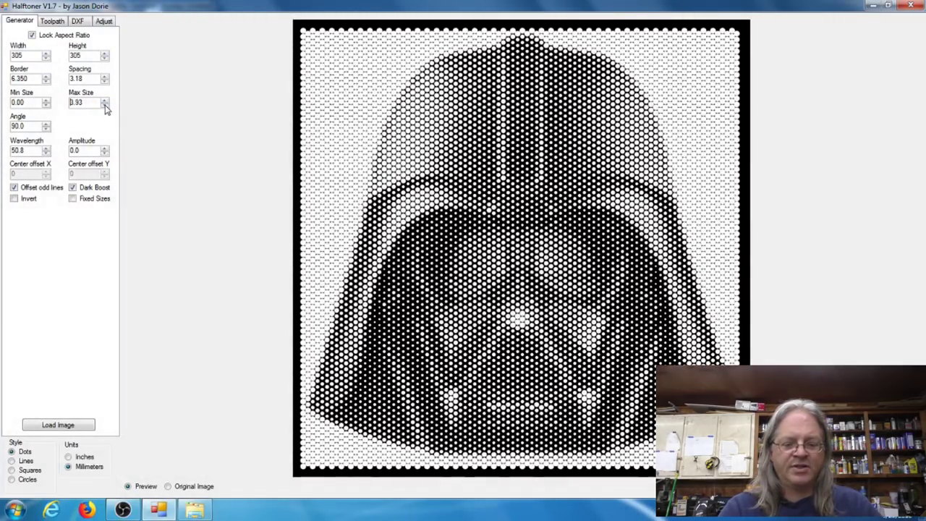
click(105, 107)
click(105, 106)
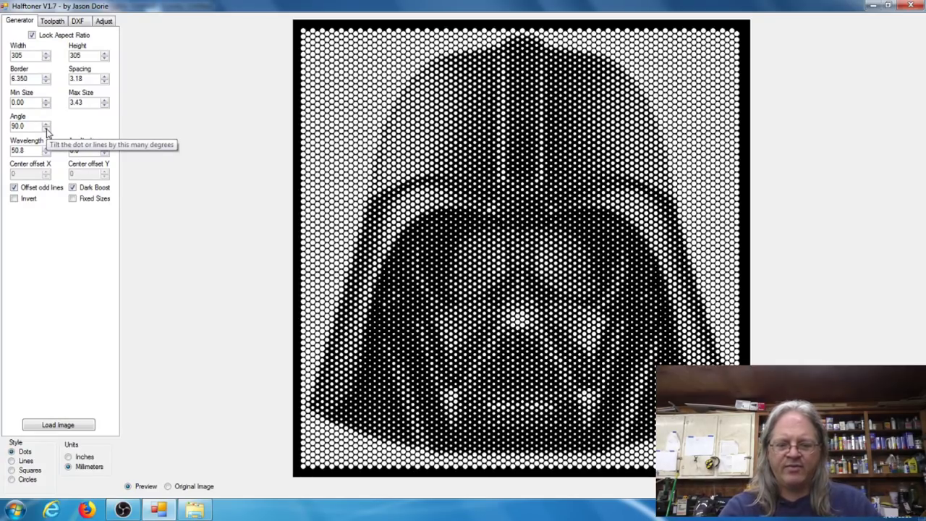
click(45, 128)
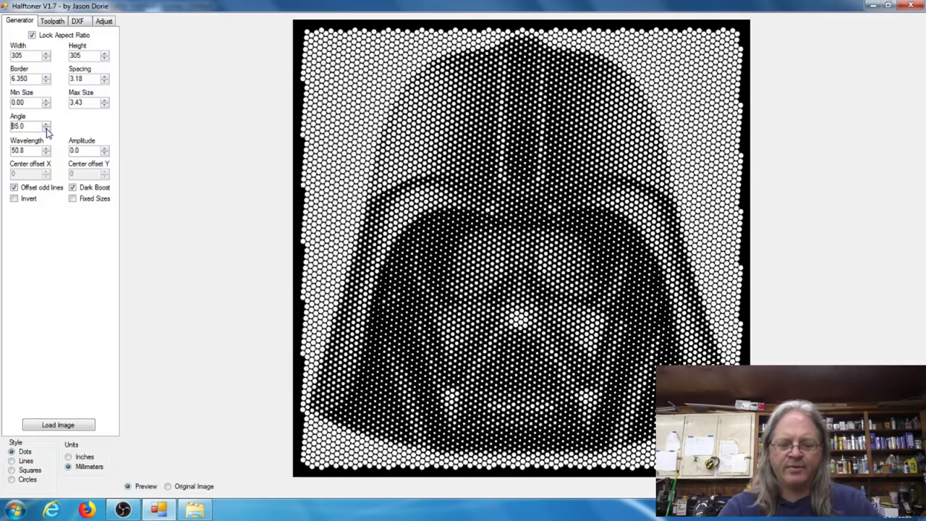
click(46, 128)
click(46, 129)
click(46, 129)
click(45, 129)
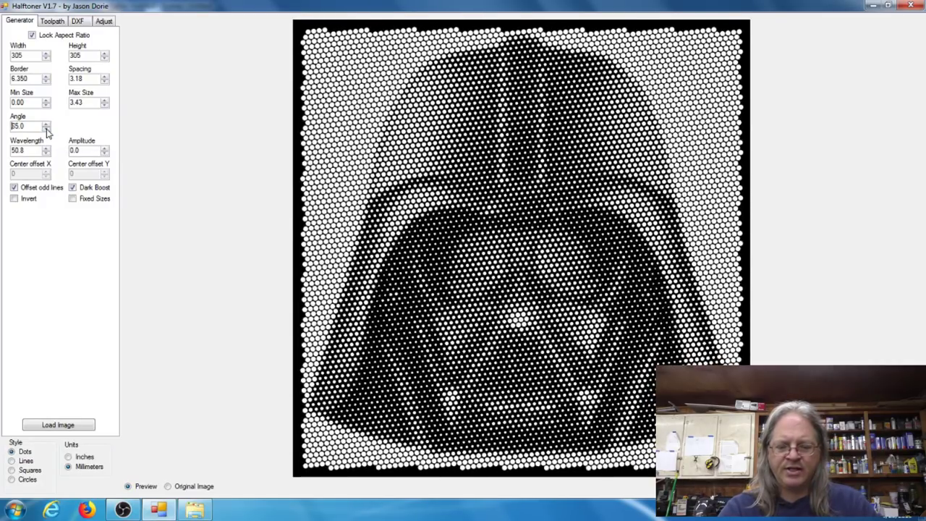
click(46, 129)
click(45, 129)
click(46, 129)
click(45, 129)
click(46, 129)
click(45, 129)
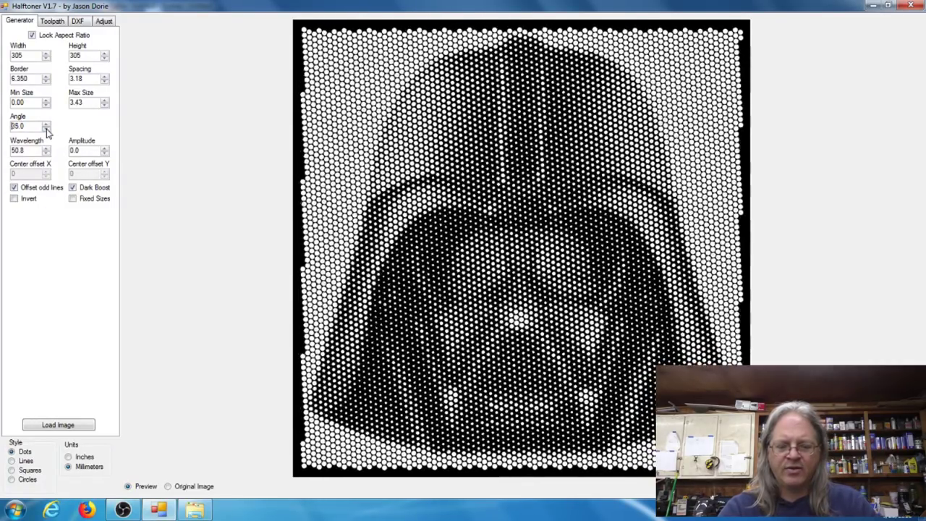
click(45, 129)
click(46, 128)
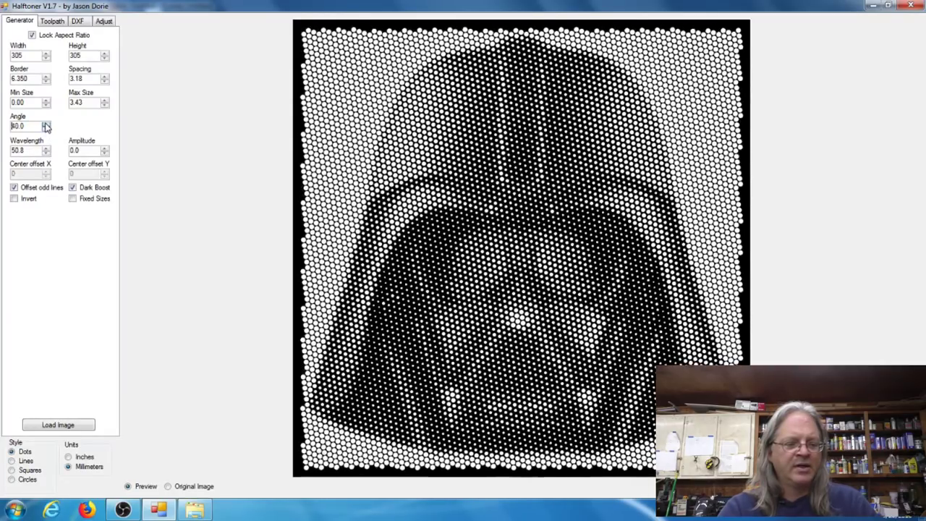
click(46, 129)
click(46, 128)
click(45, 128)
click(45, 128)
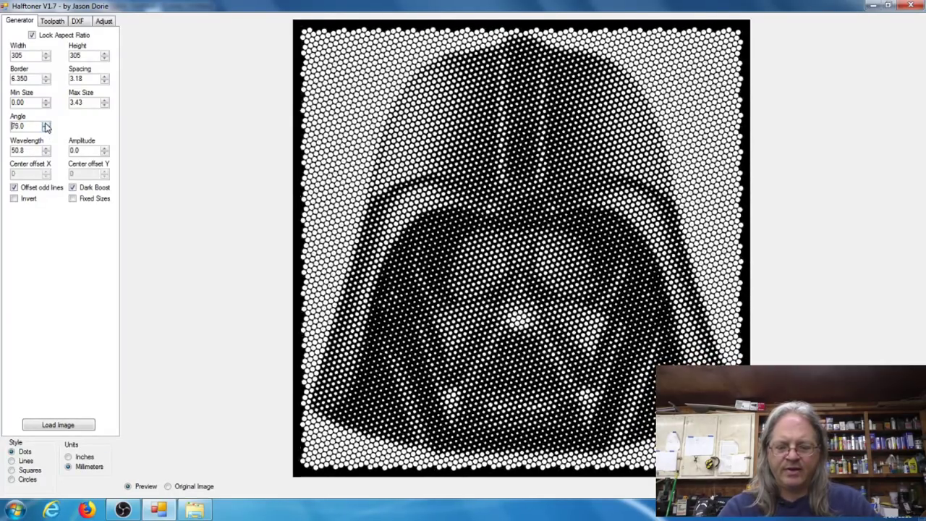
click(45, 128)
click(46, 128)
click(46, 128)
click(45, 128)
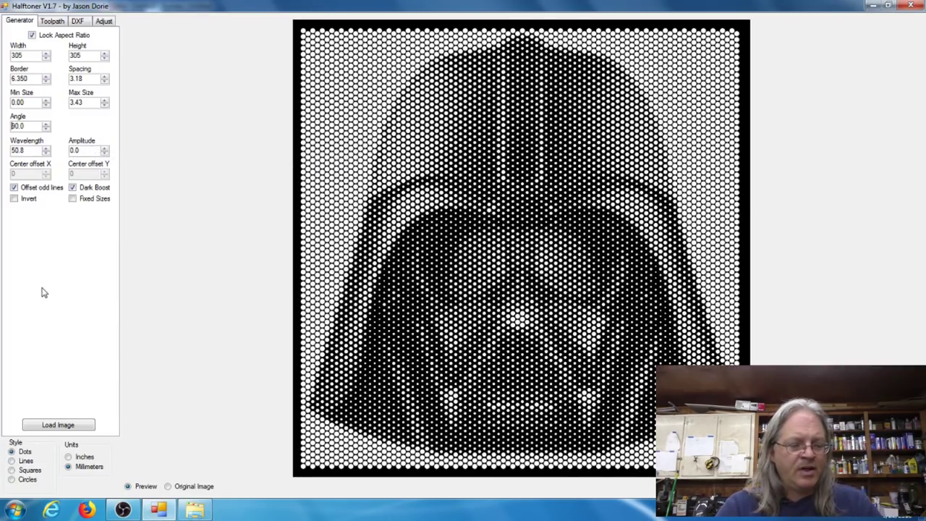
click(73, 188)
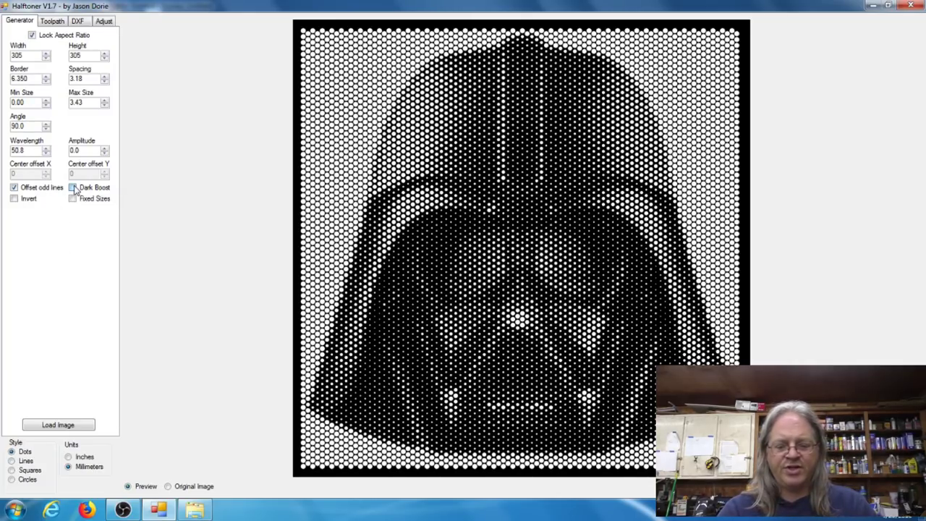
click(74, 187)
click(73, 188)
click(73, 187)
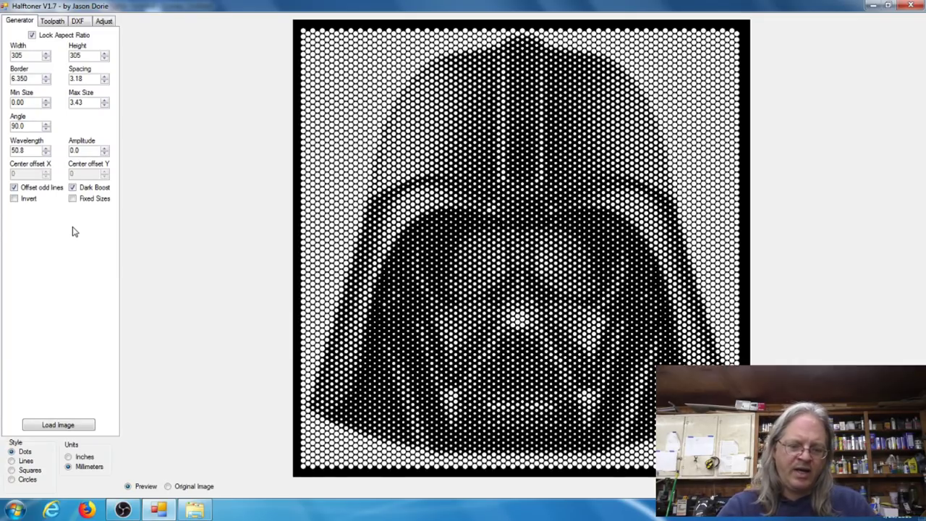
click(29, 202)
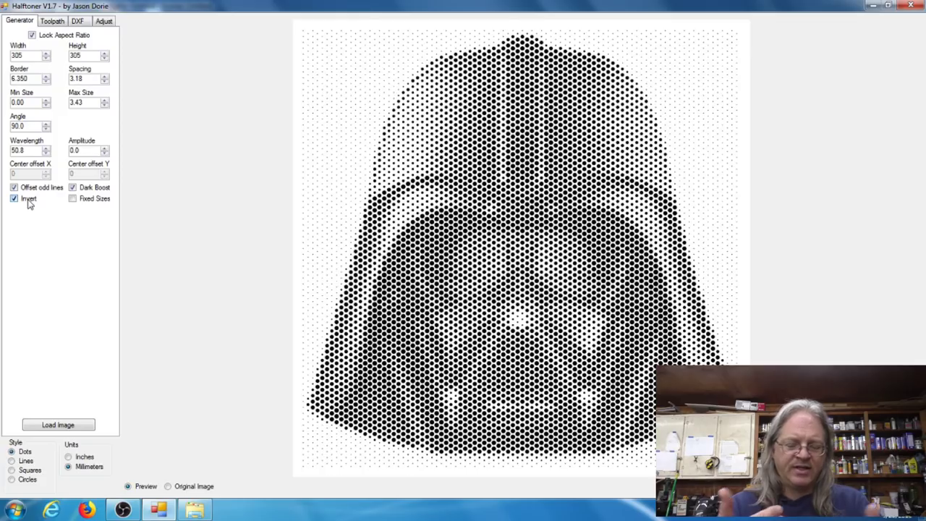
click(14, 199)
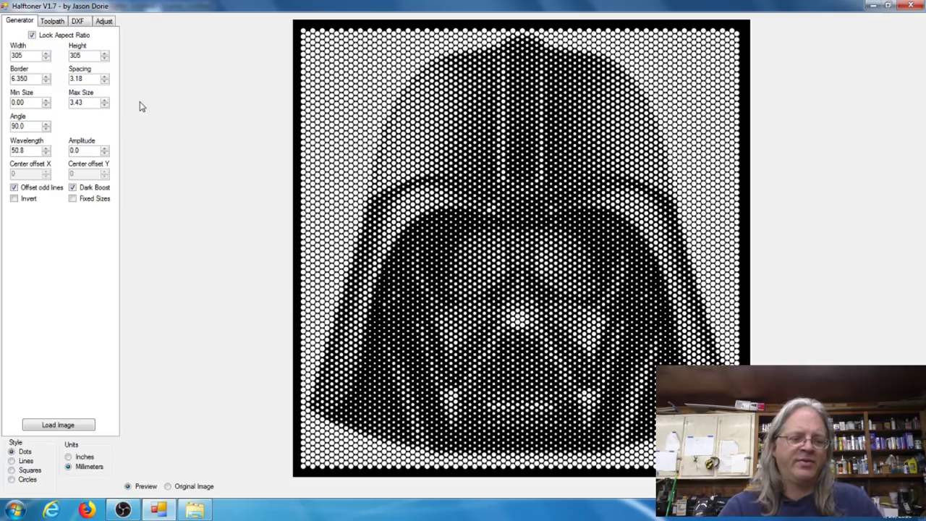
Show the Toolpath settings: safe Z 2.0, feed 1270 mm/min, spindle 30,000 RPM.
click(53, 23)
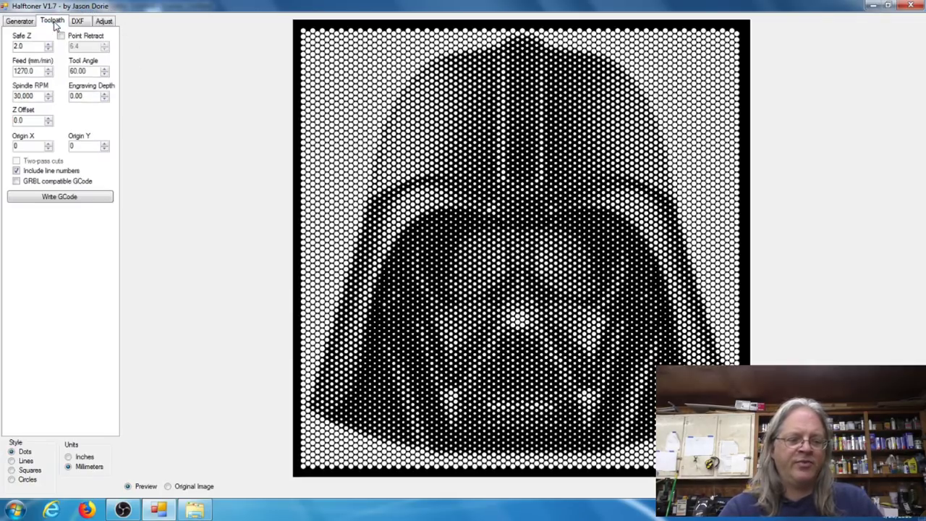